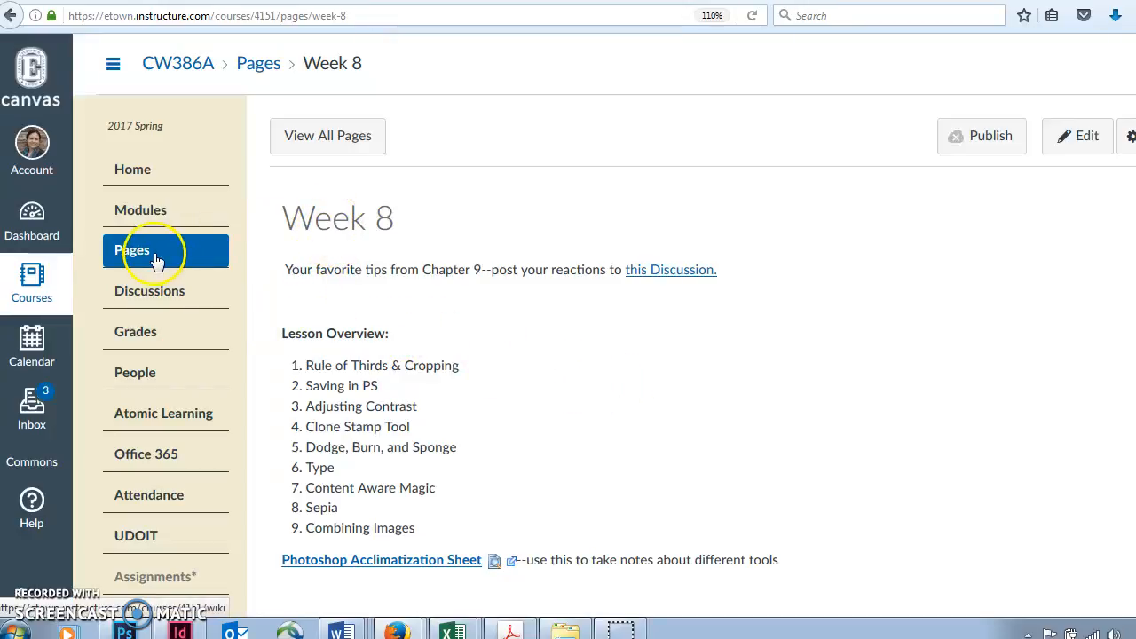
Open the Chapter 9 discussion linked on the Week 8 page, read its prompt, and return to the Week 8 page.
click(684, 278)
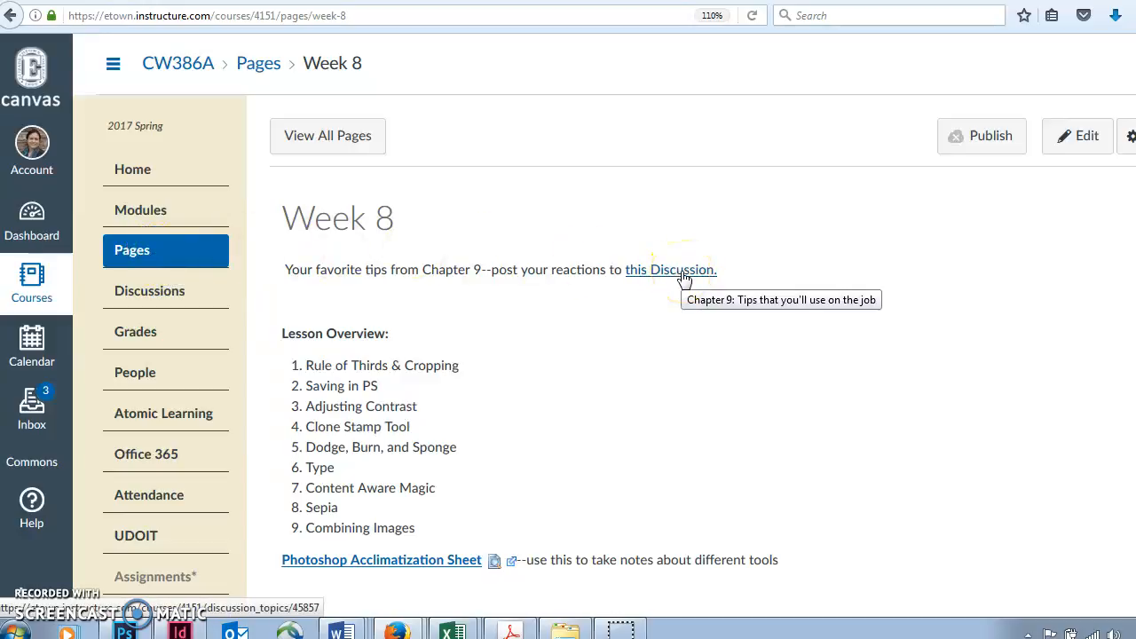
click(432, 178)
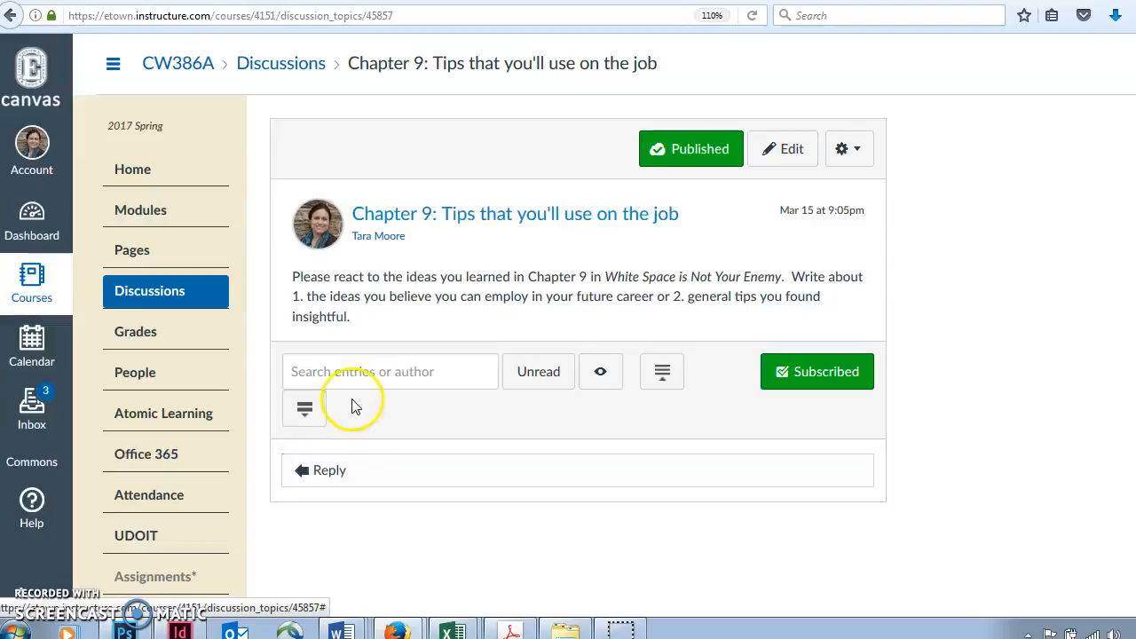
click(195, 62)
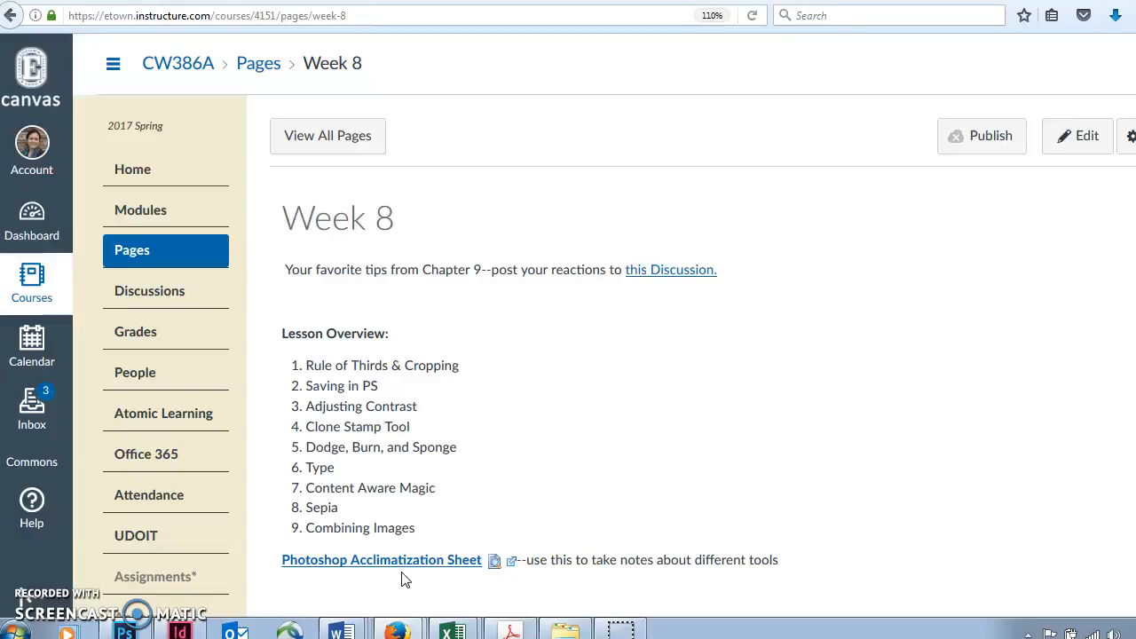
Review the Week 8 page from the Photoshop Acclimatization Sheet and free image links to the Exercise 1: Cropping Elements instructions.
click(494, 558)
scroll(604, 329, down, 4)
scroll(604, 328, down, 4)
scroll(604, 329, down, 2)
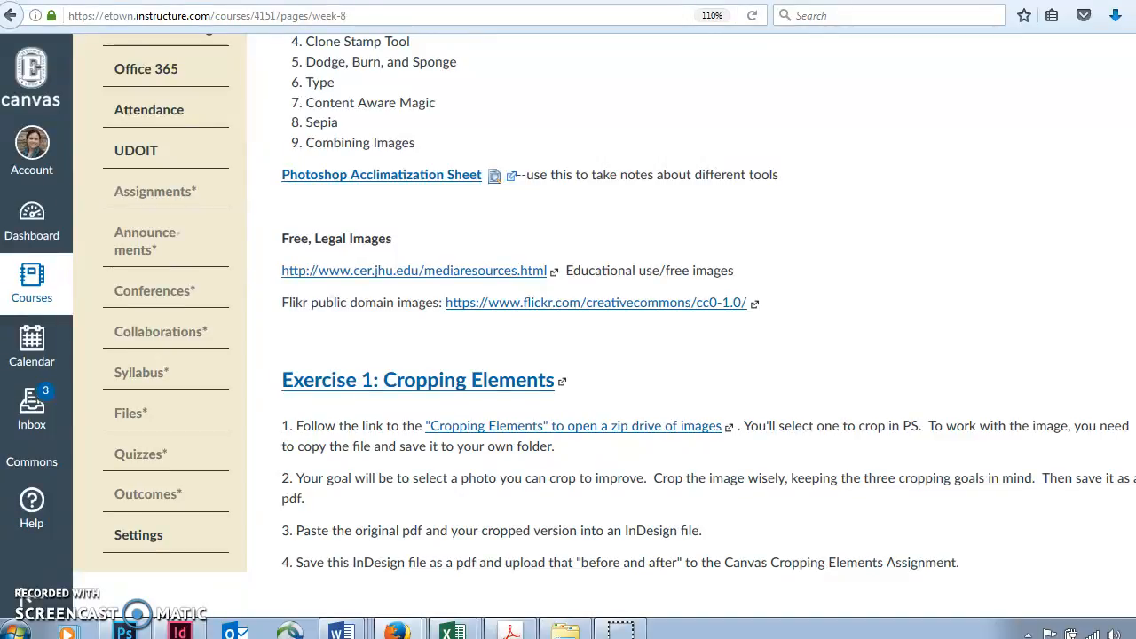
drag(1056, 316, 1073, 322)
Switch to Photoshop and undo the existing crop of WW2 Veteran.jpg.
click(131, 634)
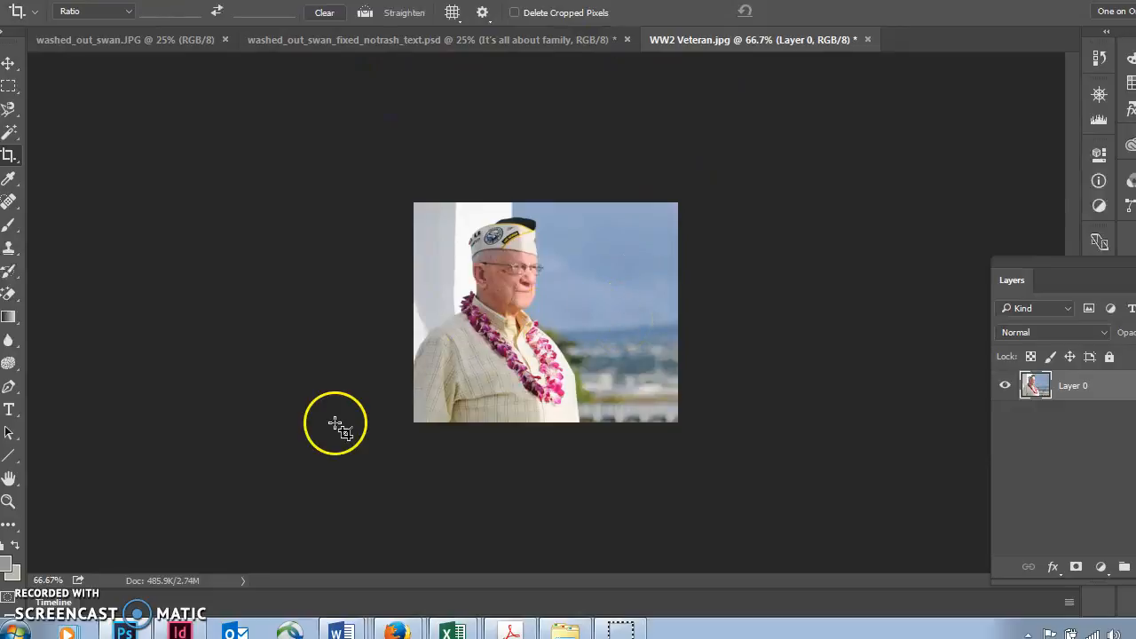
key(ctrl)
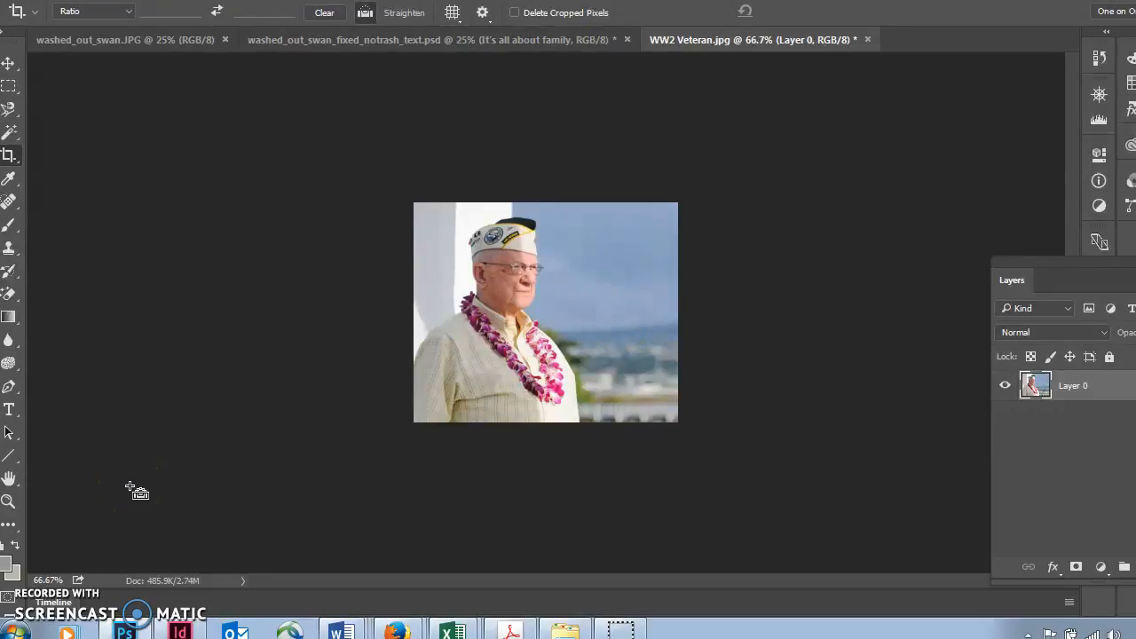
key(ctrl+z)
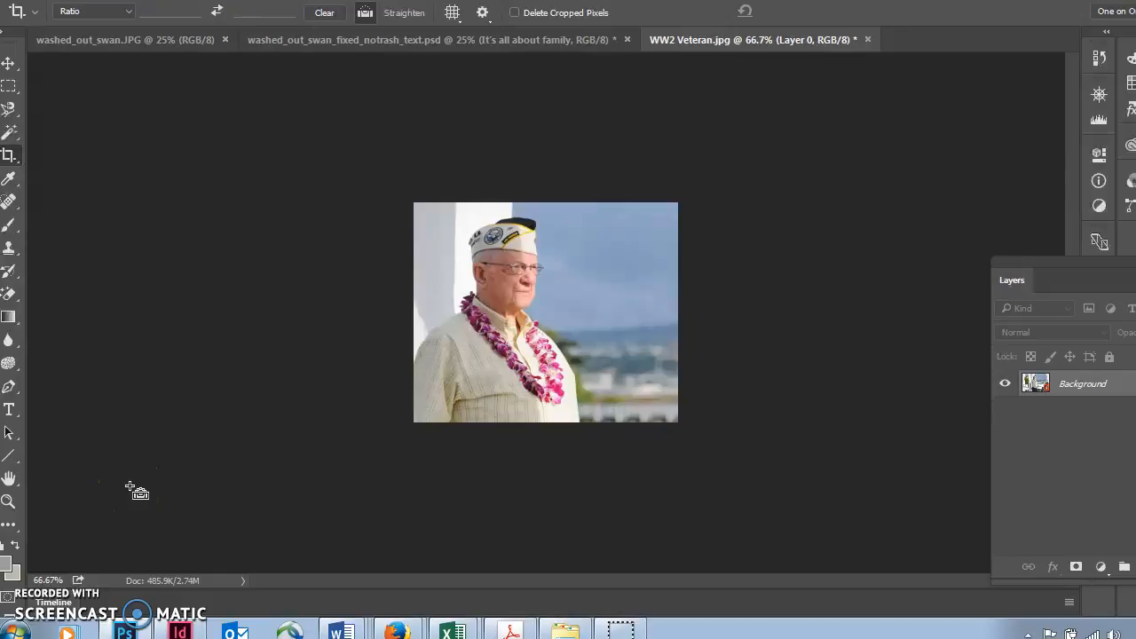
key(ctrl+z)
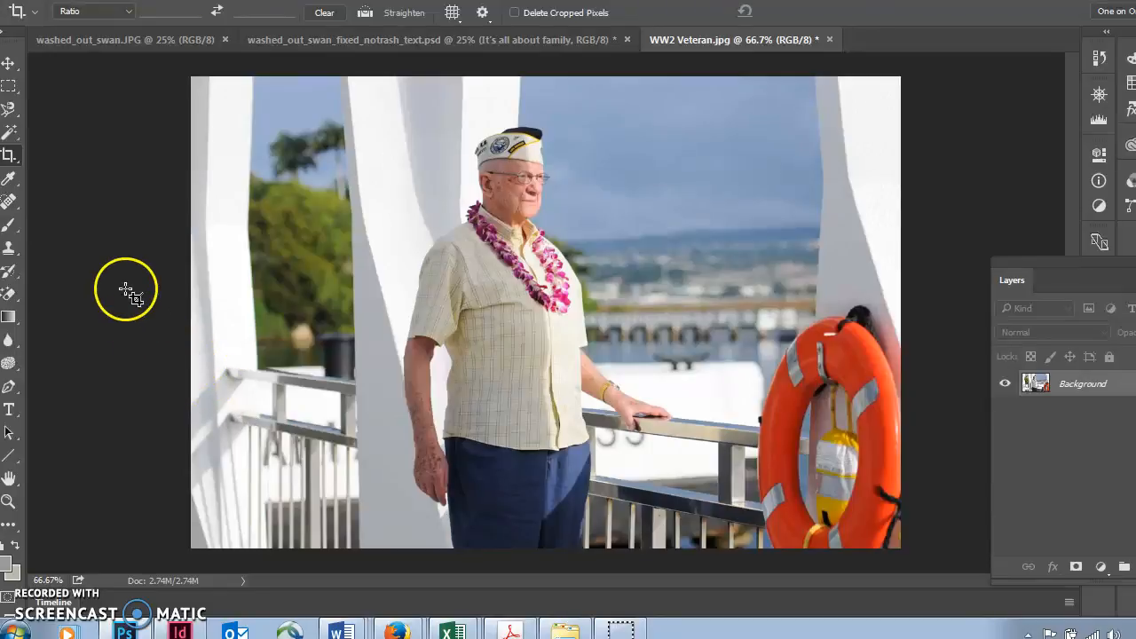
Use the Crop Tool to narrow the frame around the veteran from both sides, cutting out the left-hand trees and the orange life ring.
click(11, 157)
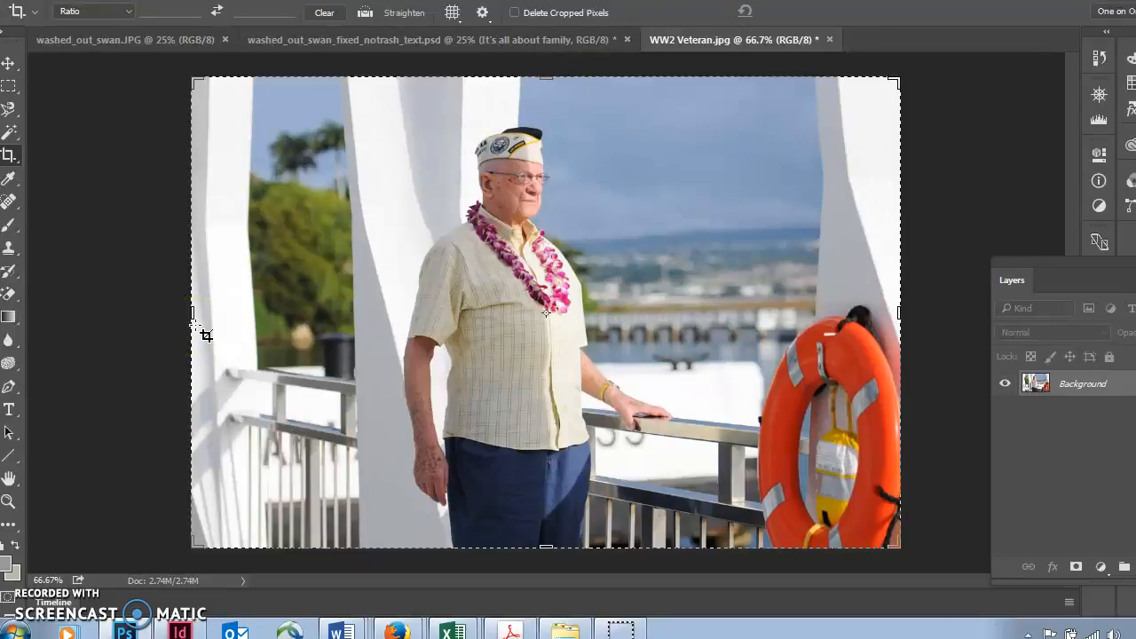
drag(187, 314, 285, 329)
drag(810, 313, 776, 308)
drag(744, 310, 808, 330)
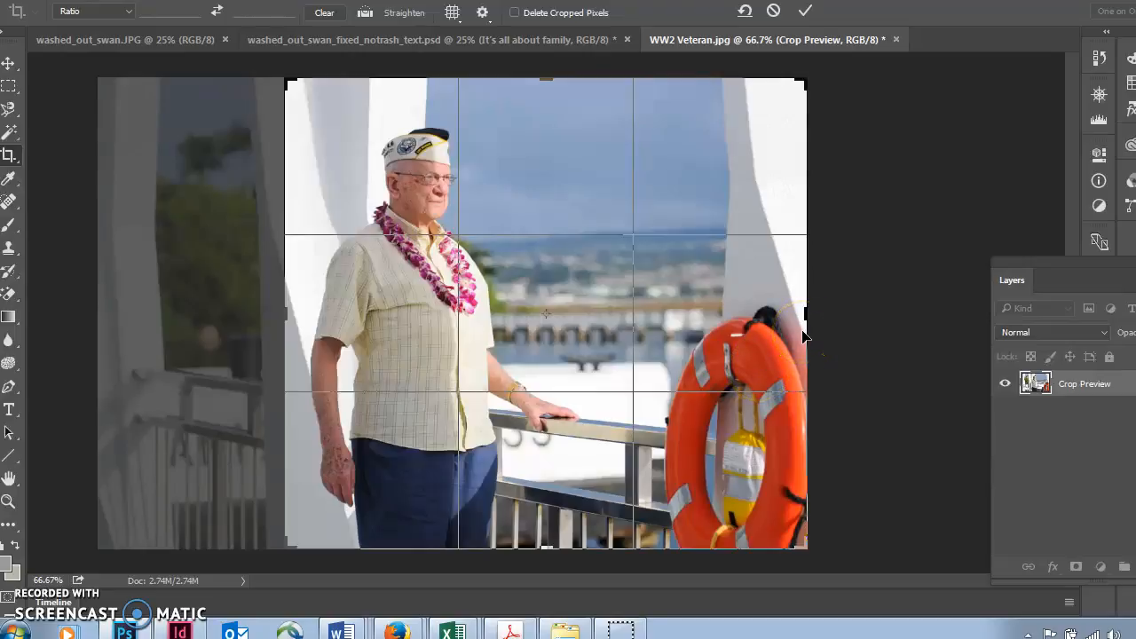
drag(805, 318, 701, 322)
click(559, 325)
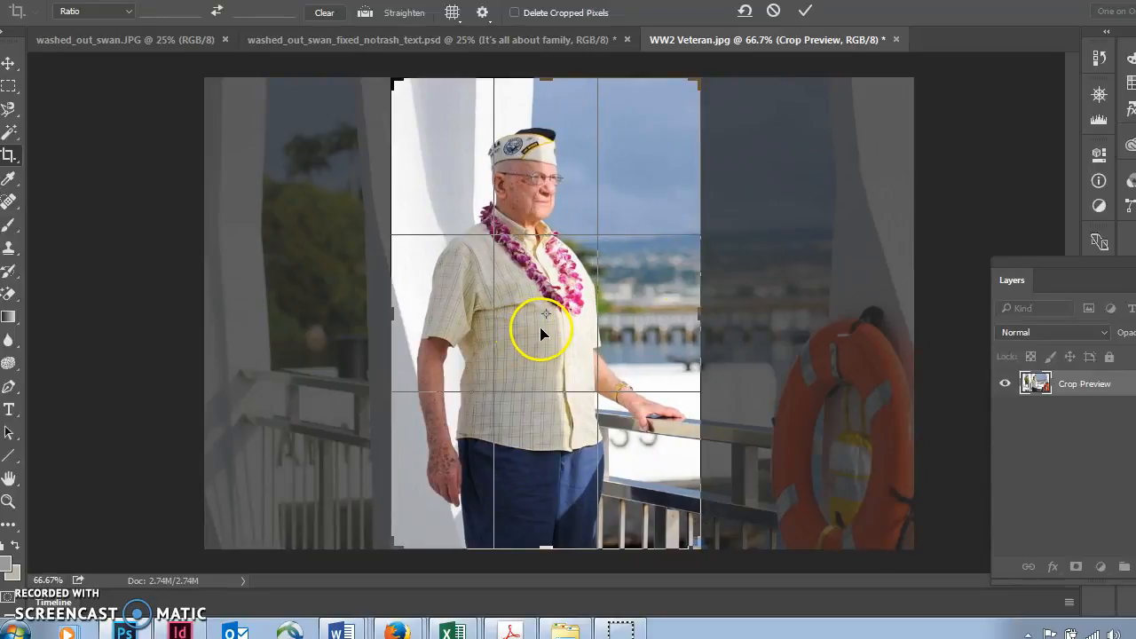
Tighten the crop to the veteran's head and chest by trimming the bottom, top and left edges, and apply it.
drag(390, 315, 403, 315)
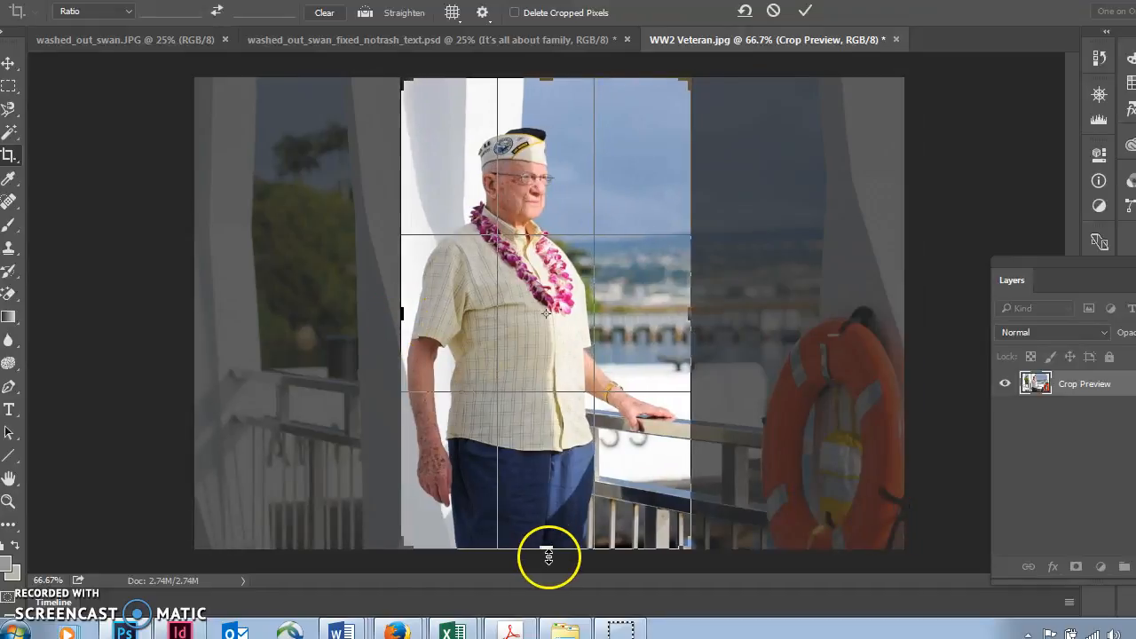
drag(550, 545, 555, 446)
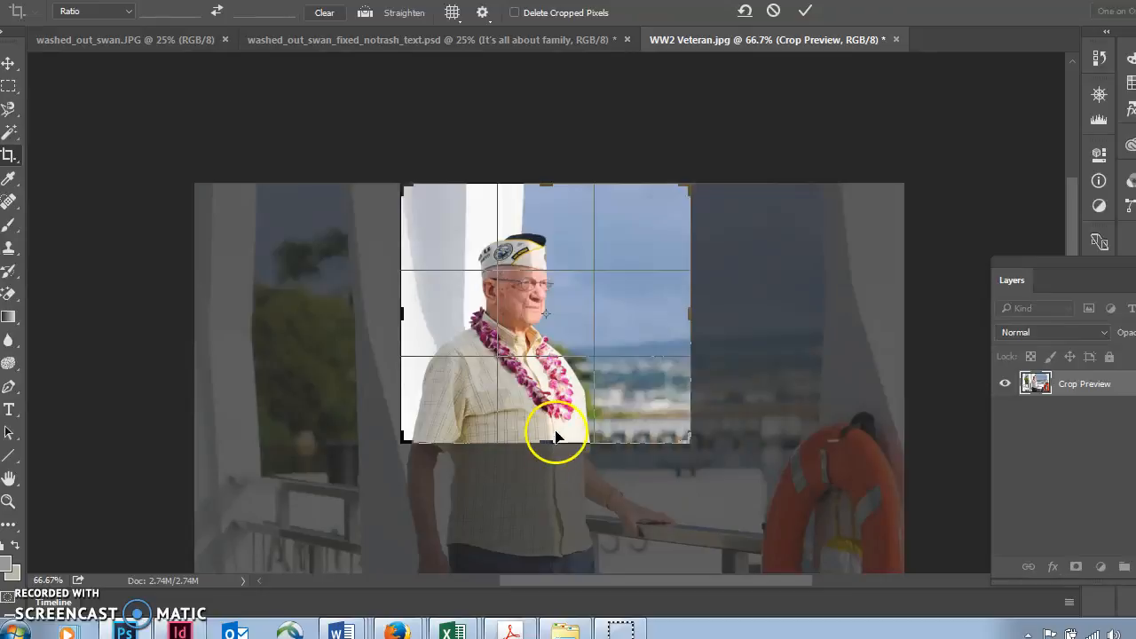
drag(549, 186, 551, 200)
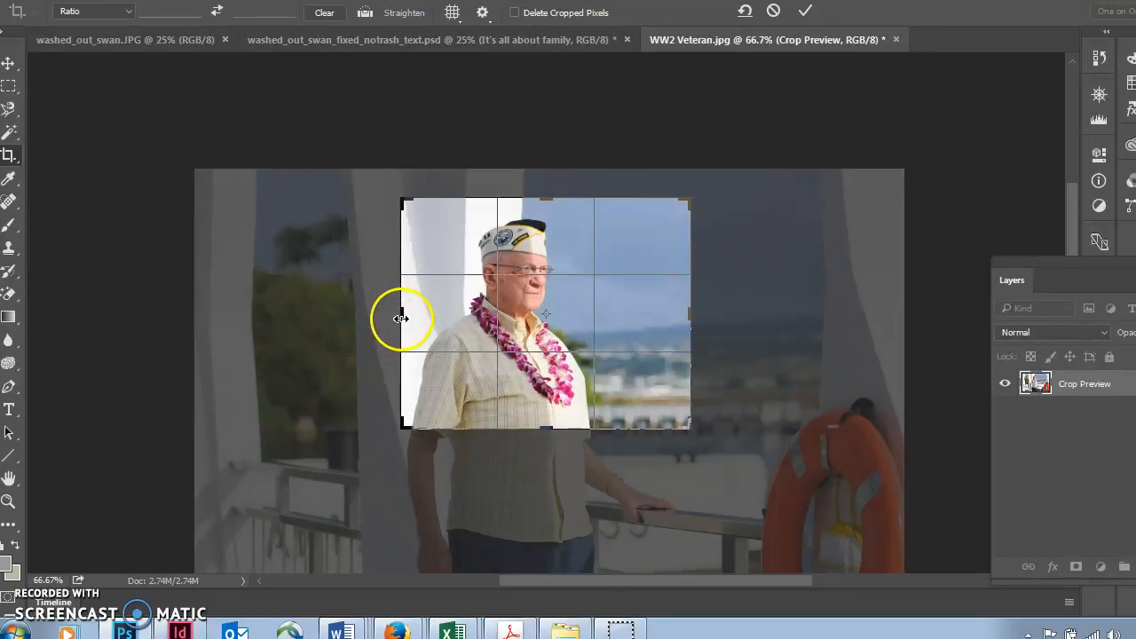
drag(408, 316, 415, 313)
drag(546, 427, 542, 423)
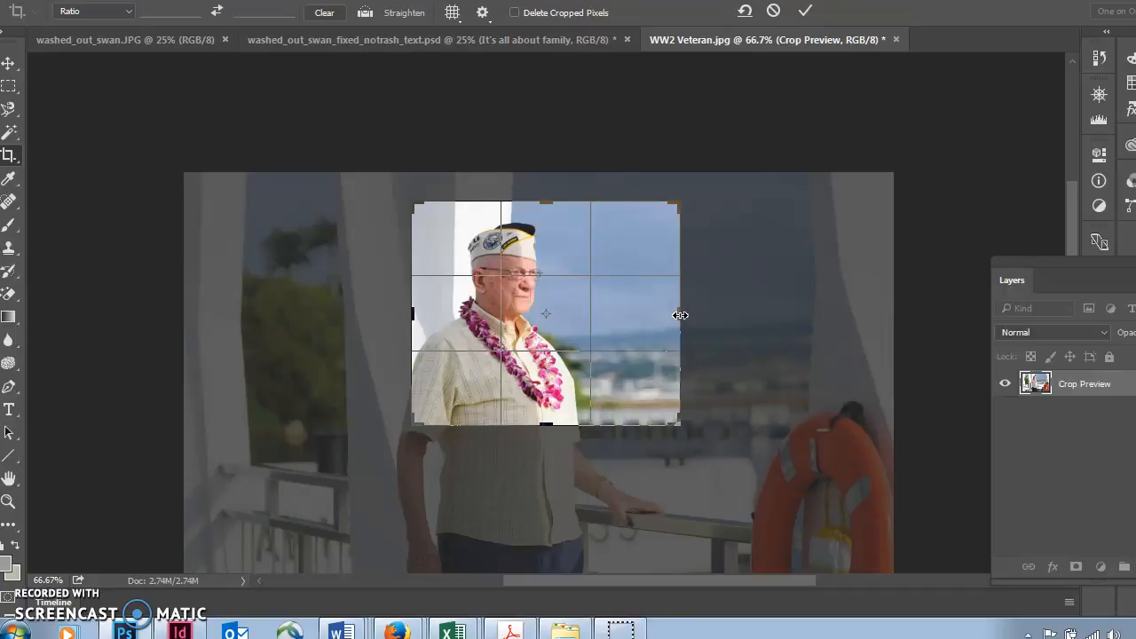
click(551, 204)
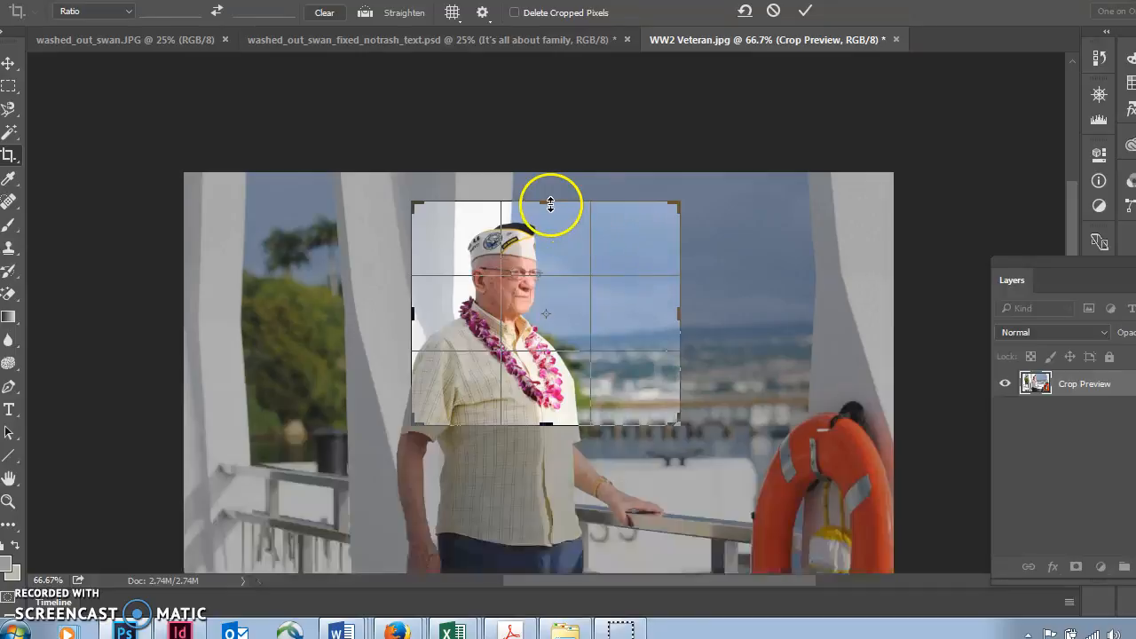
drag(550, 204, 551, 207)
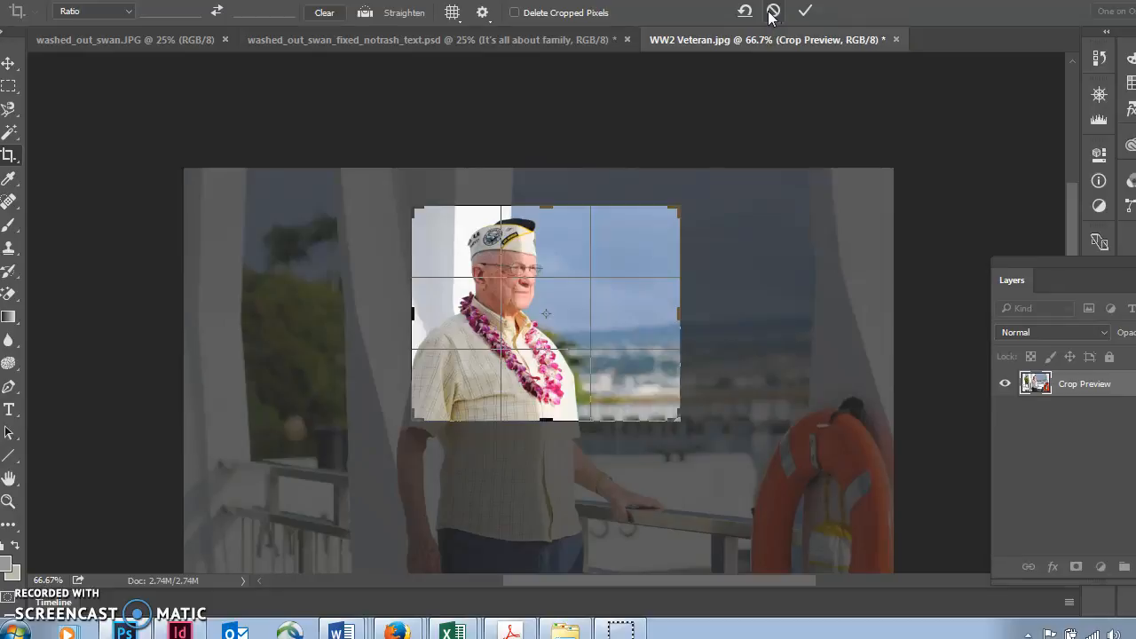
click(807, 14)
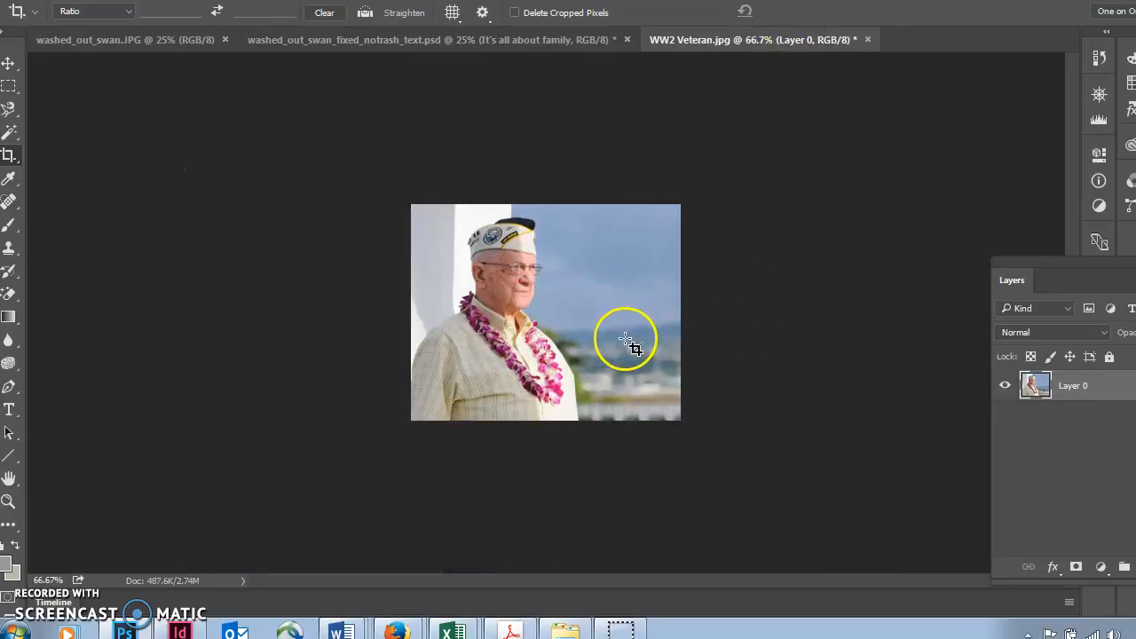
Export the cropped photo as a JPG named "cropped WW2 Vet" in the "photoshop indesin portfolio" folder.
click(9, 64)
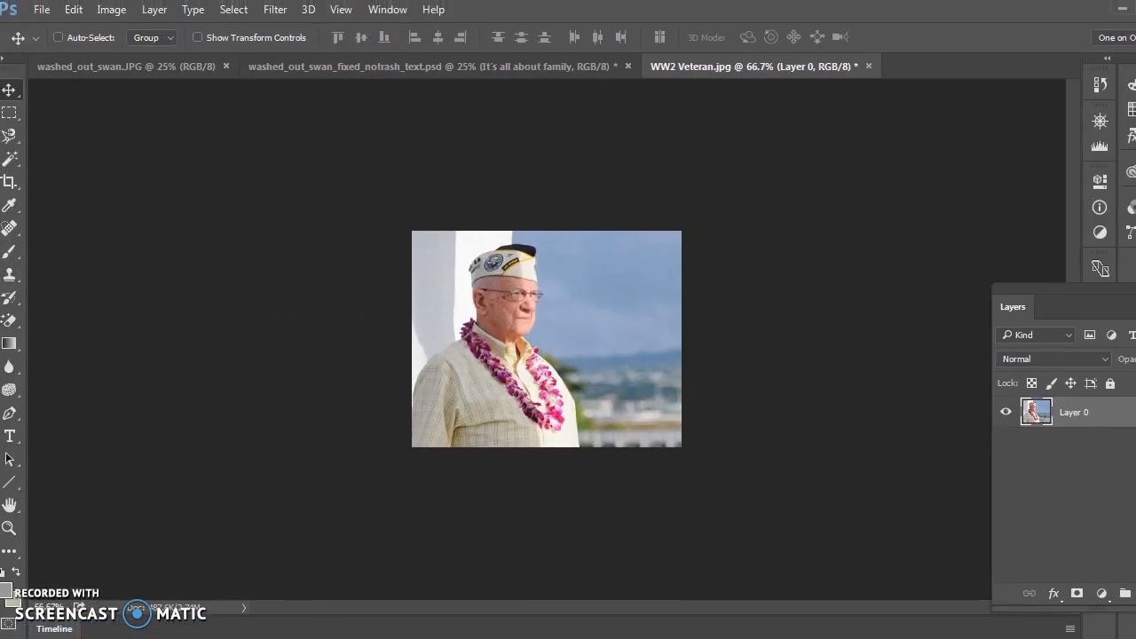
click(42, 11)
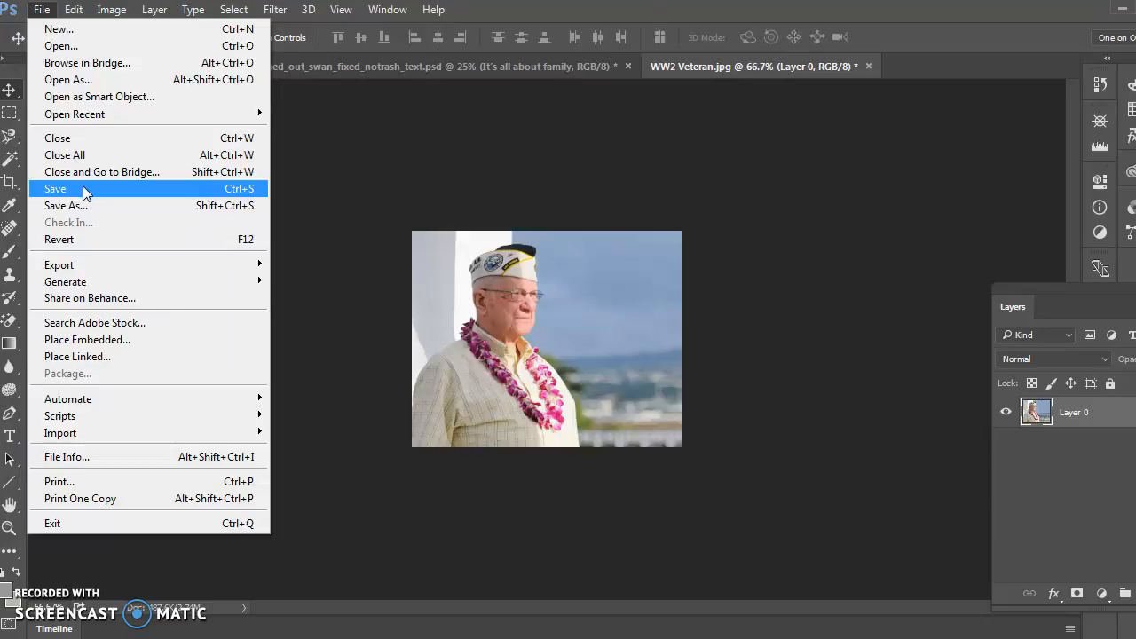
click(96, 270)
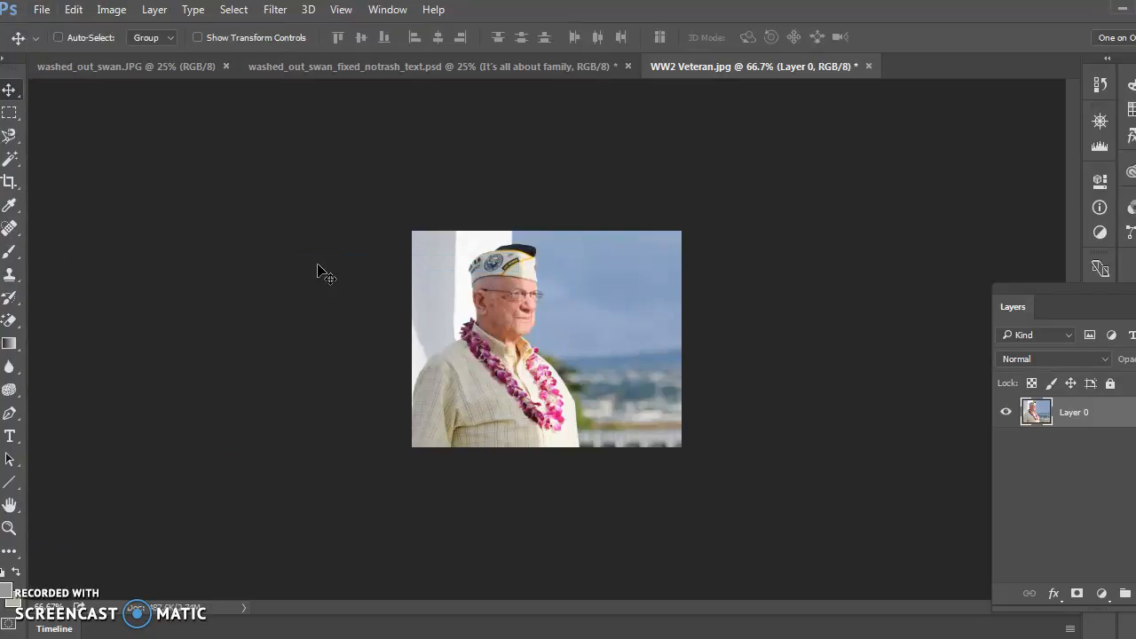
click(333, 274)
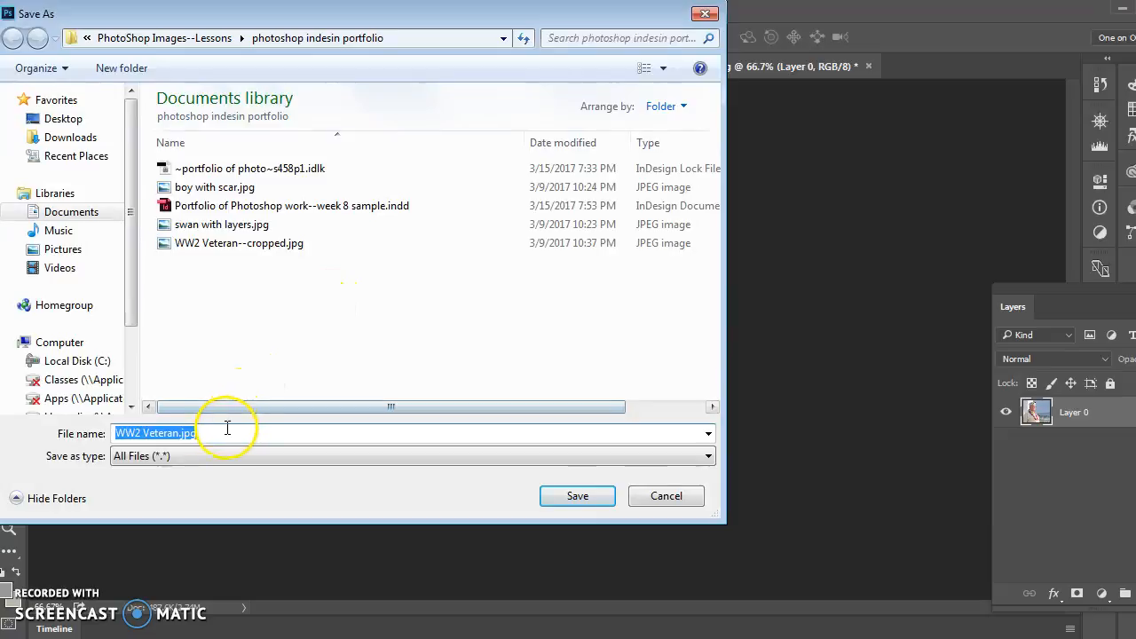
text(cropped WW2)
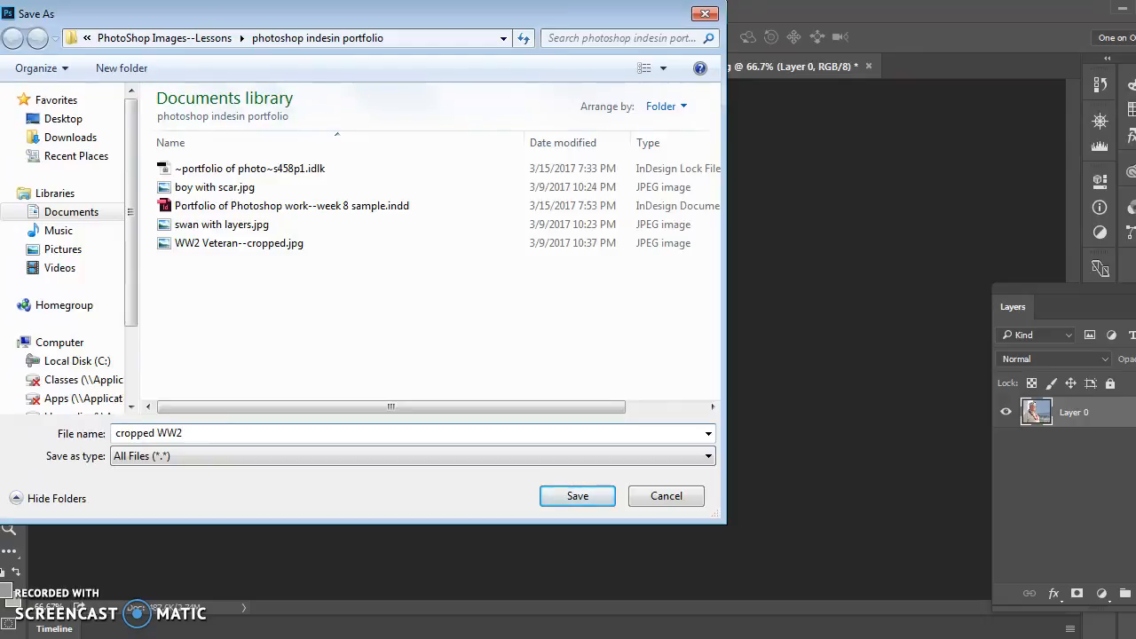
text( Vet)
click(577, 497)
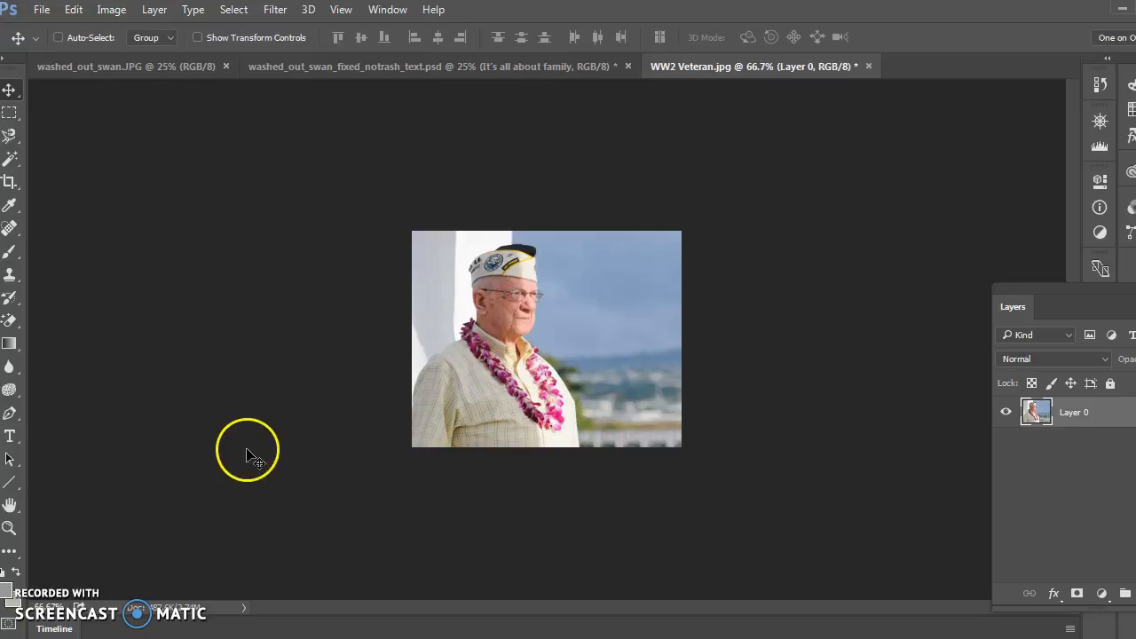
Switch to Firefox and review the Exercise 1 steps on the Week 8 page for placing and submitting the before-and-after images.
mouse_move(316, 635)
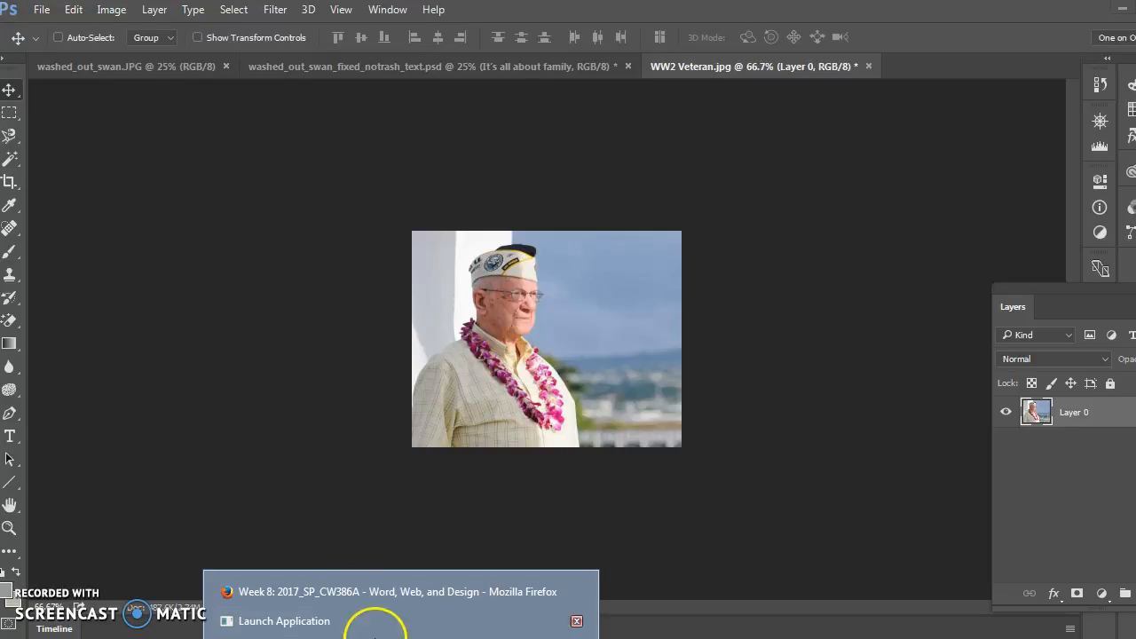
click(345, 593)
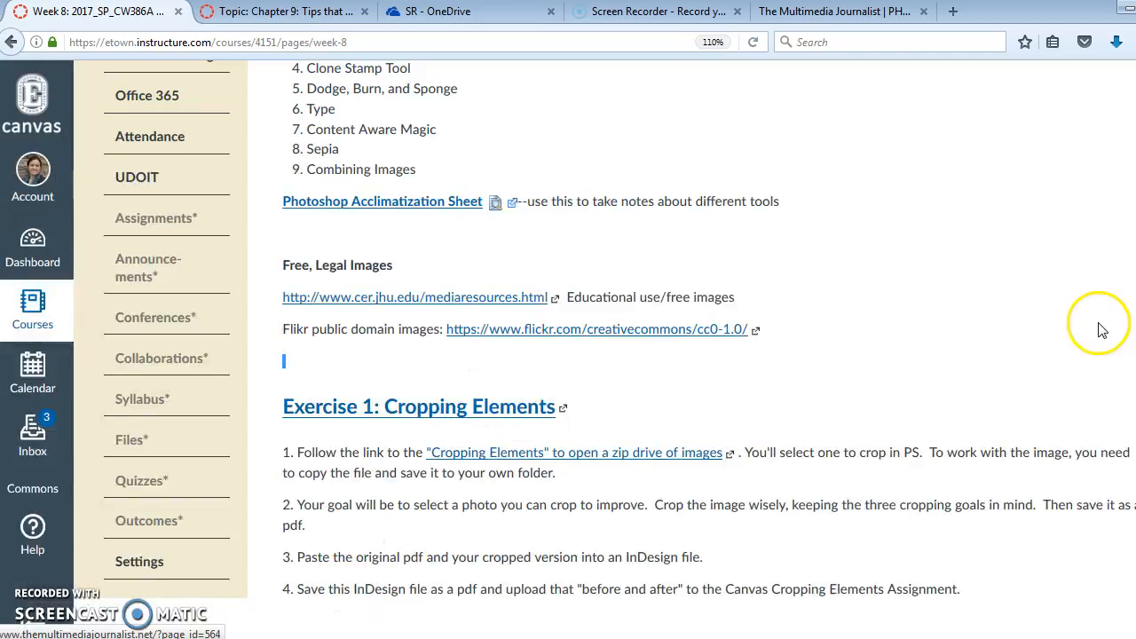
scroll(602, 349, down, 3)
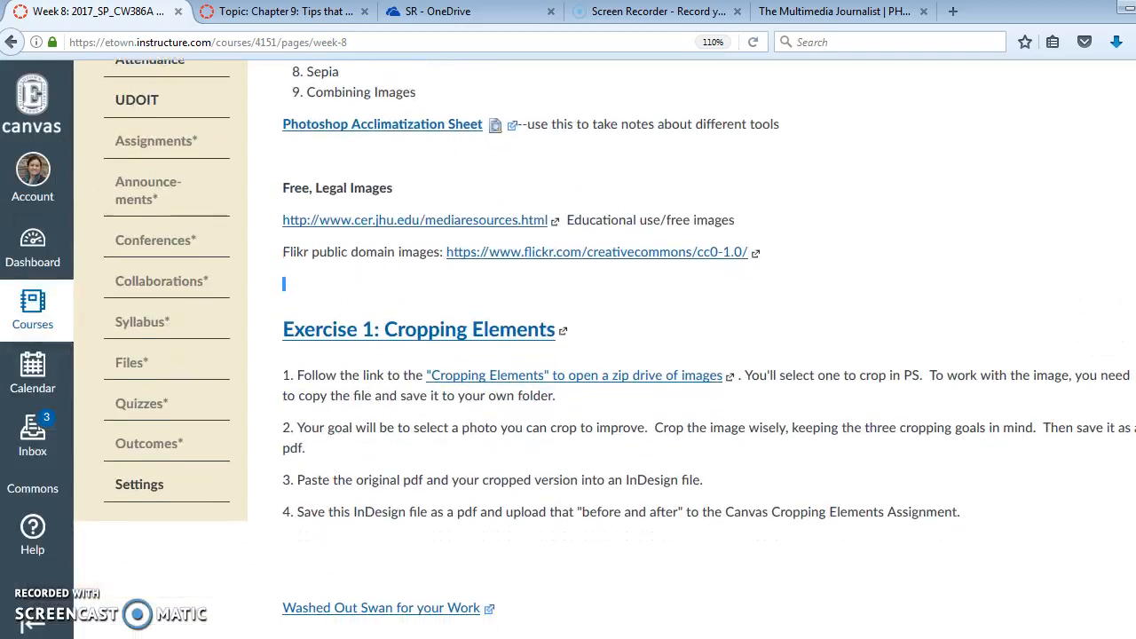
scroll(941, 266, down, 1)
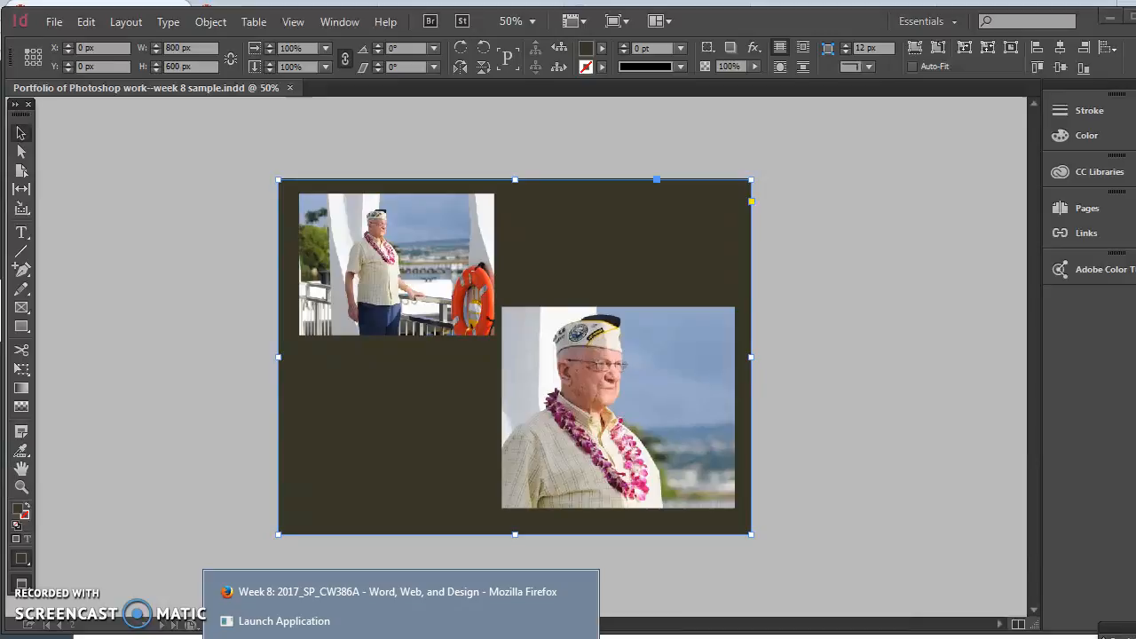
click(381, 601)
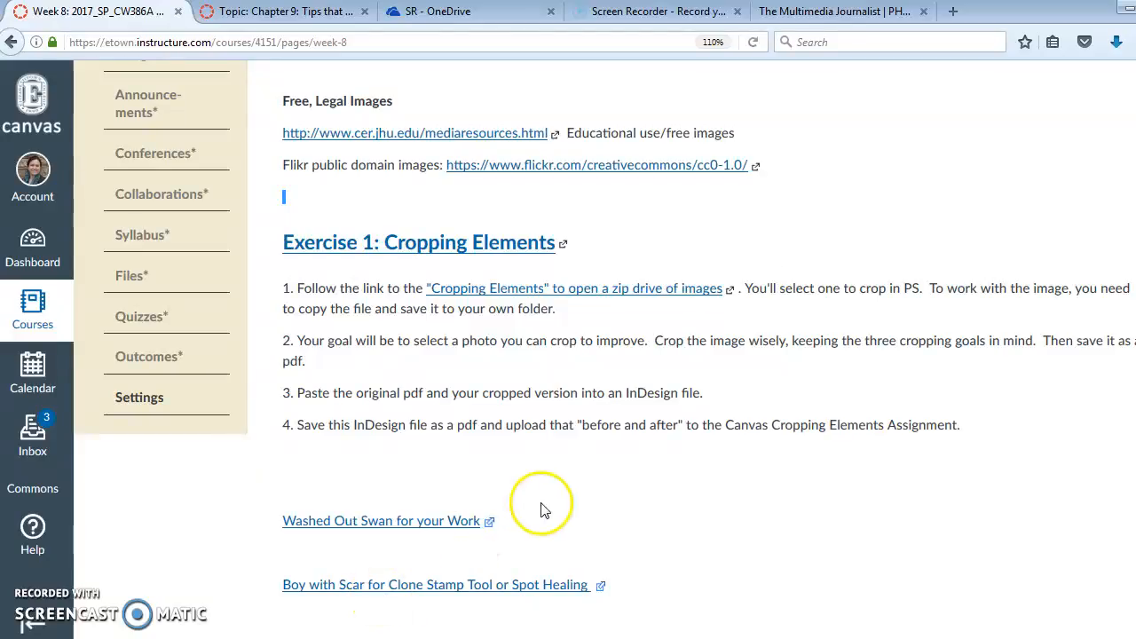